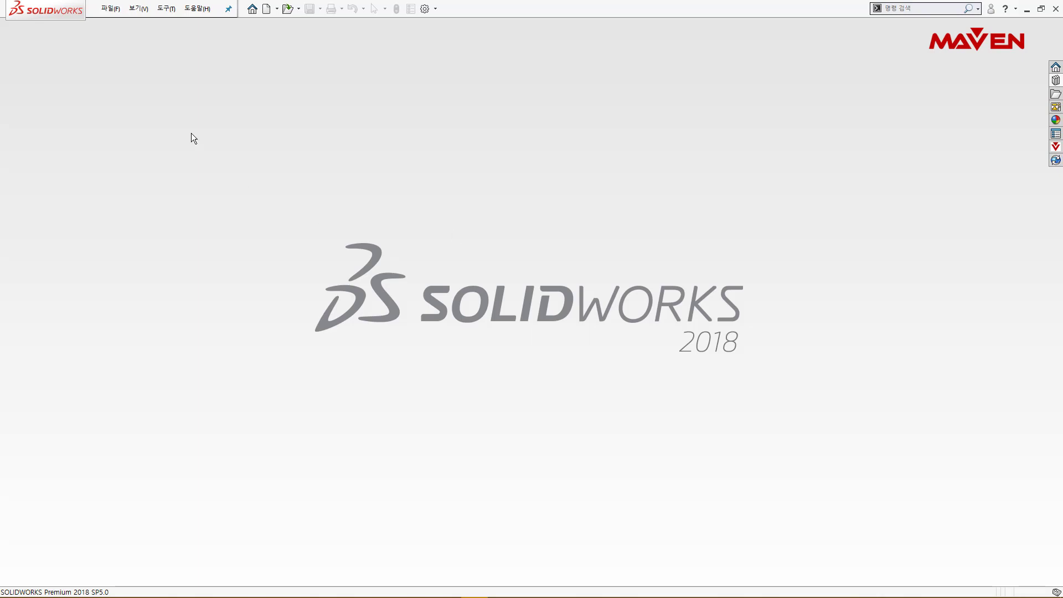
- Import 685381.STEP as an assembly, accepting the default Part and Assembly templates
click(110, 9)
click(404, 208)
click(313, 140)
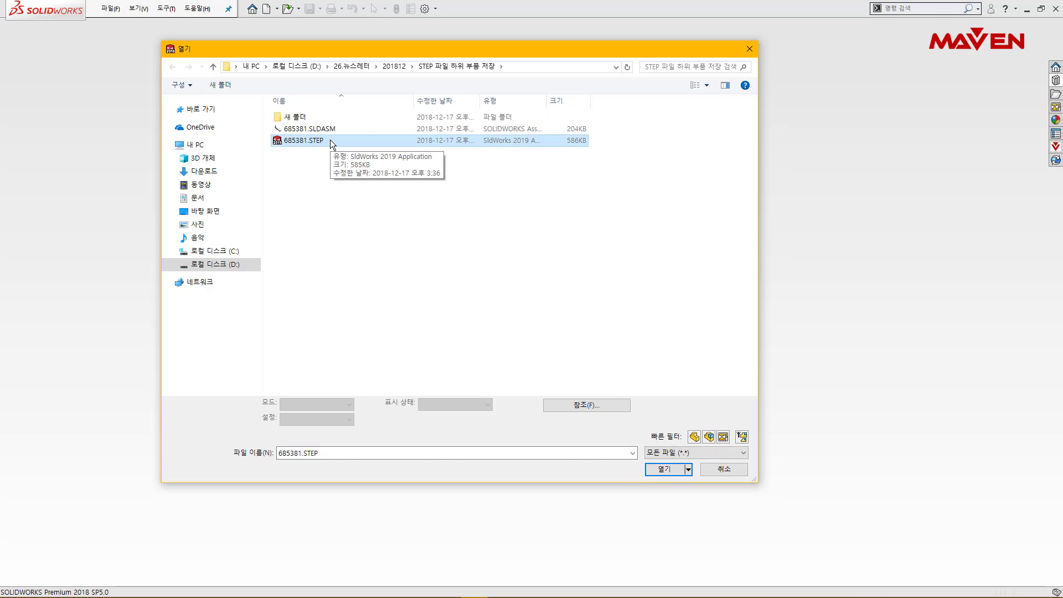
click(665, 468)
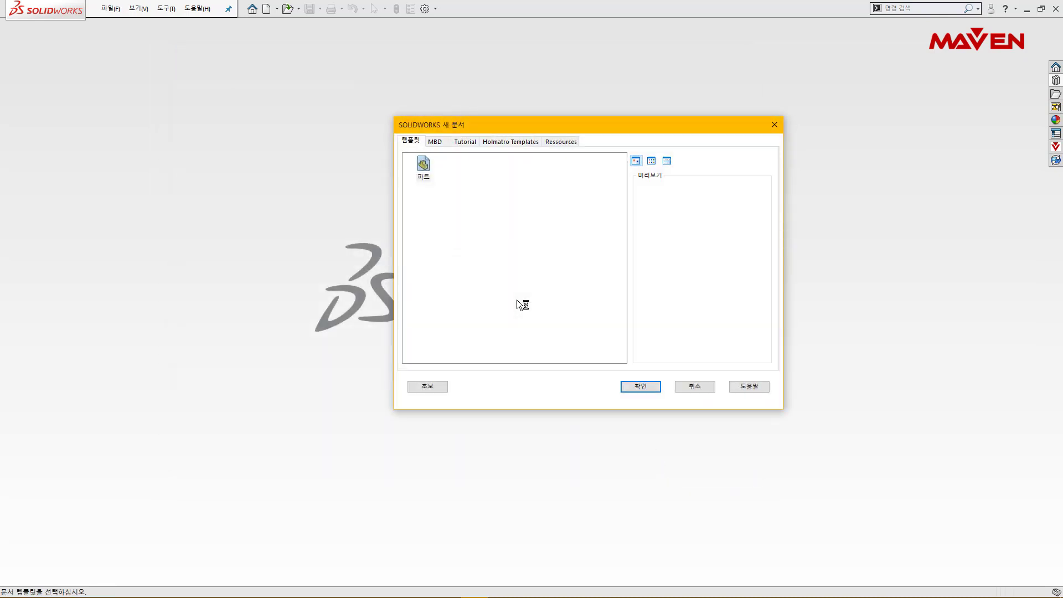
click(647, 390)
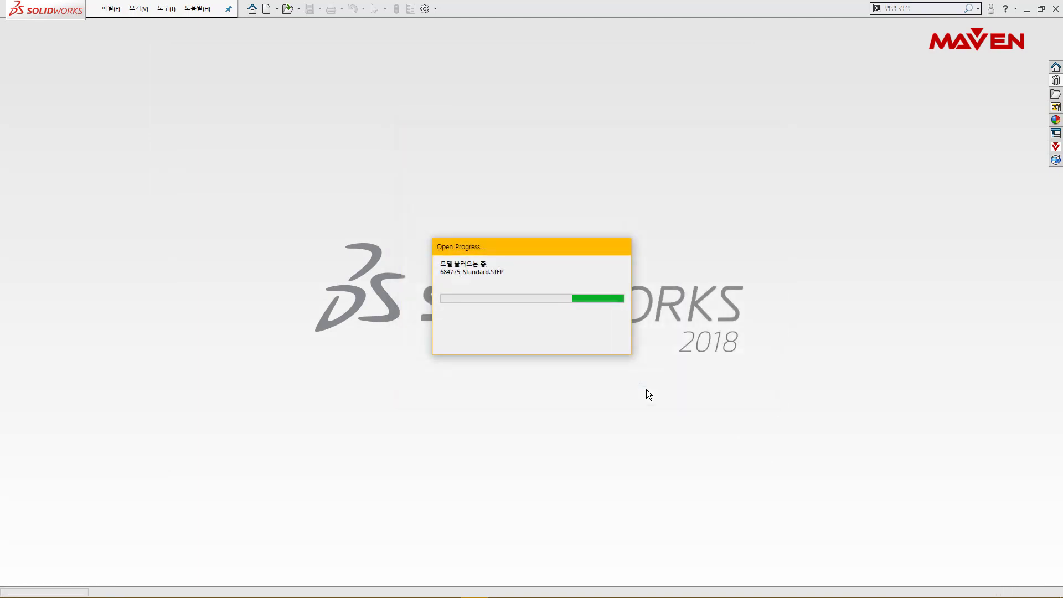
click(646, 390)
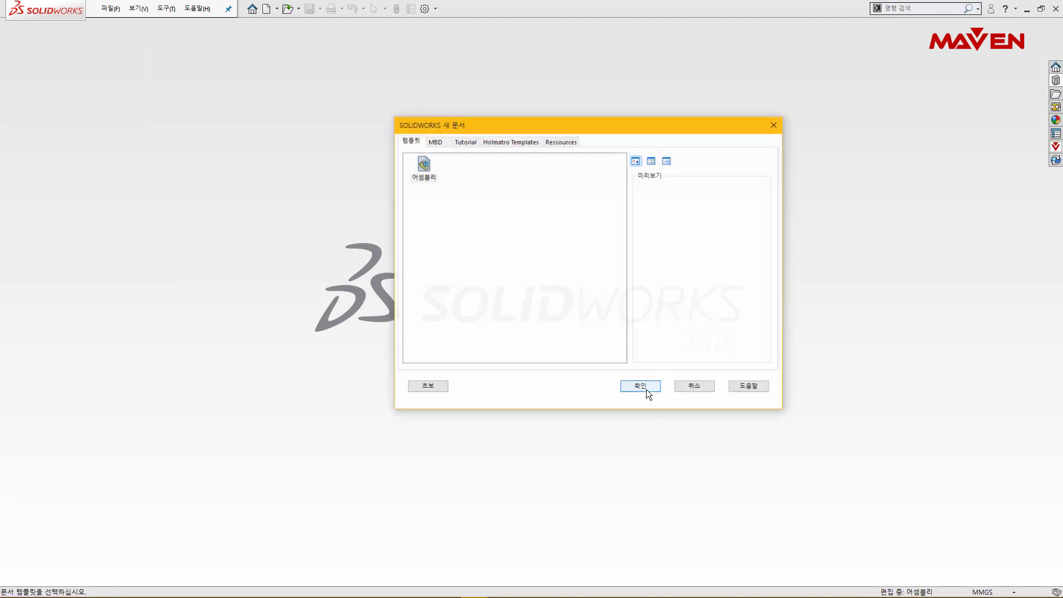
click(646, 389)
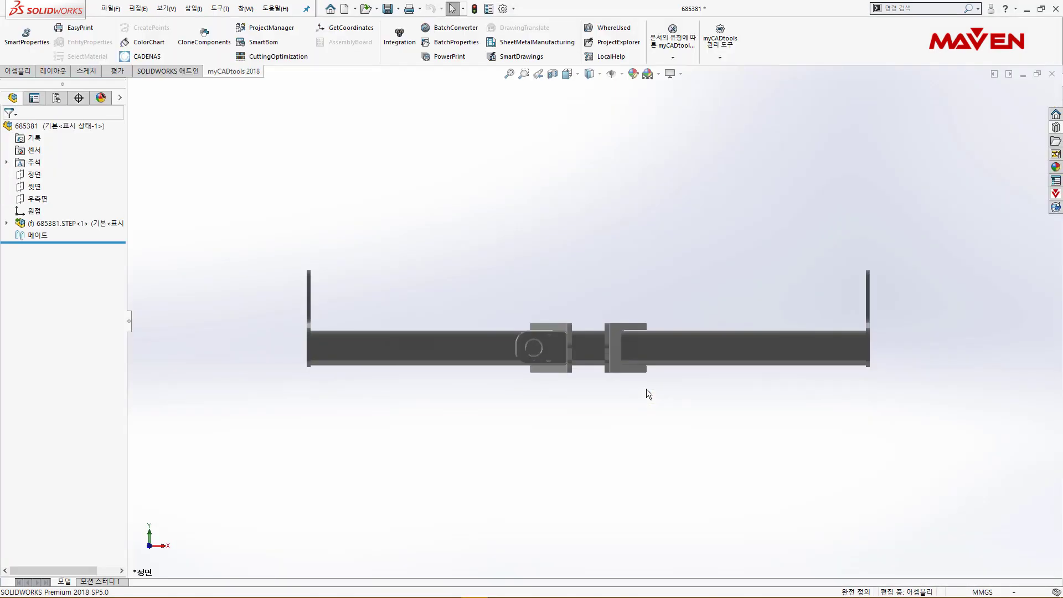
- Rotate to an oblique view and list the parts inside the 685381.STEP subassembly, e.g. 657230_Standard and 680525_PLT
middle_drag(645, 377, 568, 399)
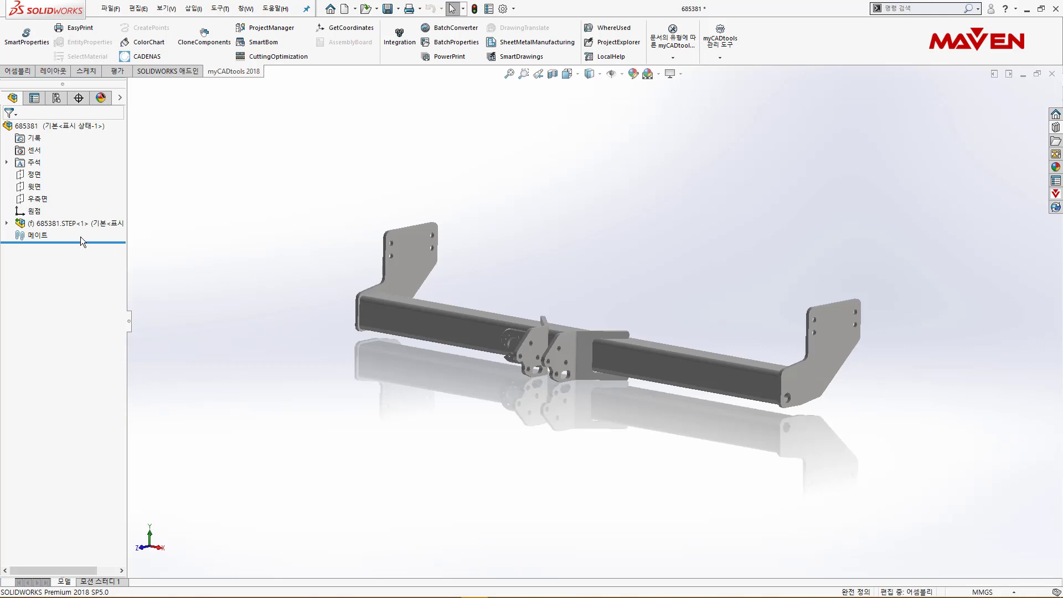
click(7, 224)
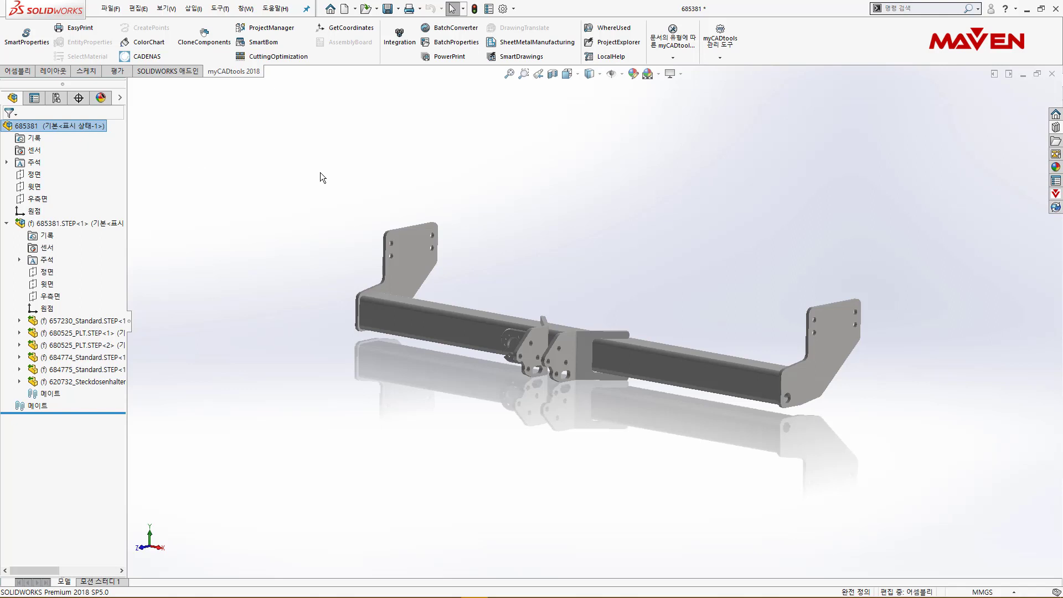
- Disable 3D Interconnect in the System Options Import settings
click(503, 8)
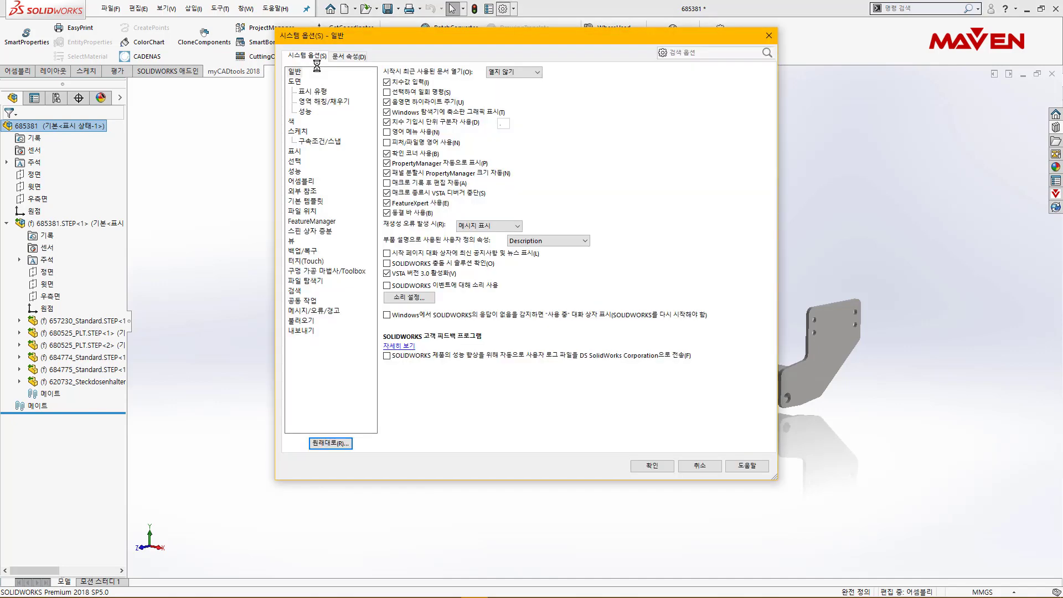
click(300, 321)
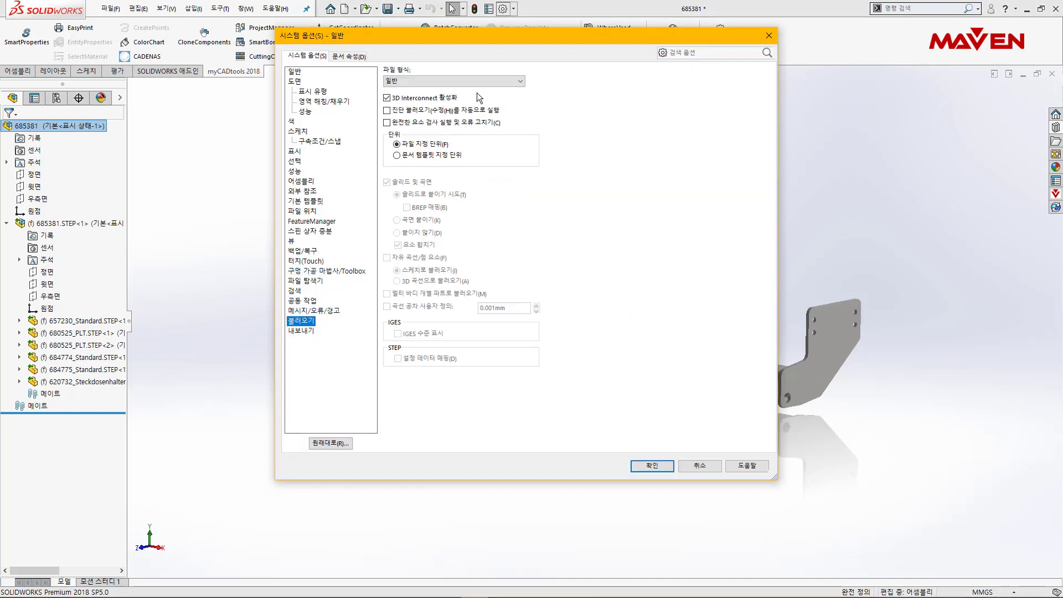
click(449, 99)
click(653, 466)
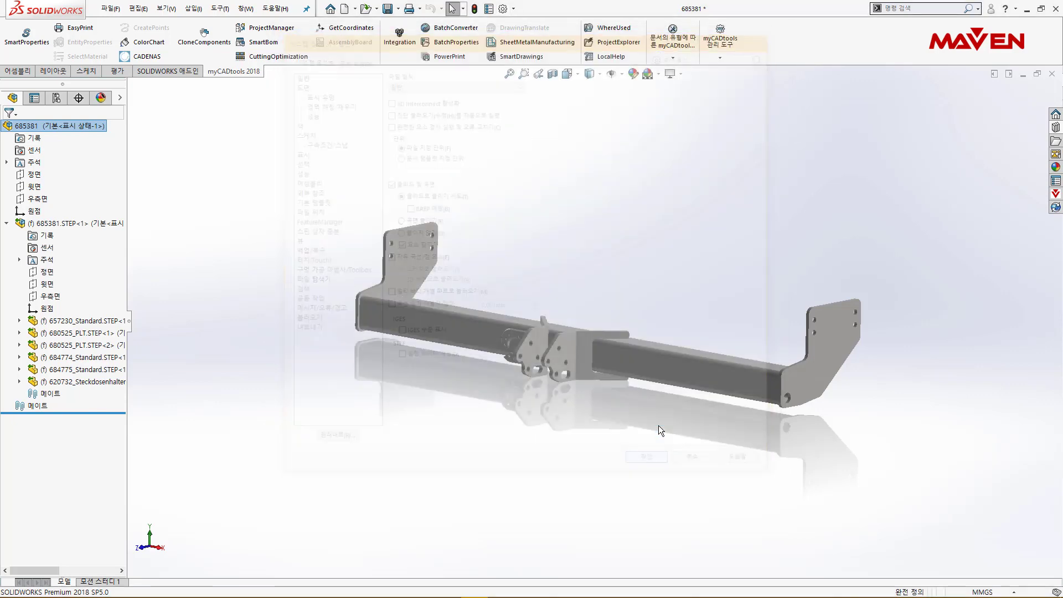
- Close the assembly without saving and reopen 685381.STEP
click(1053, 73)
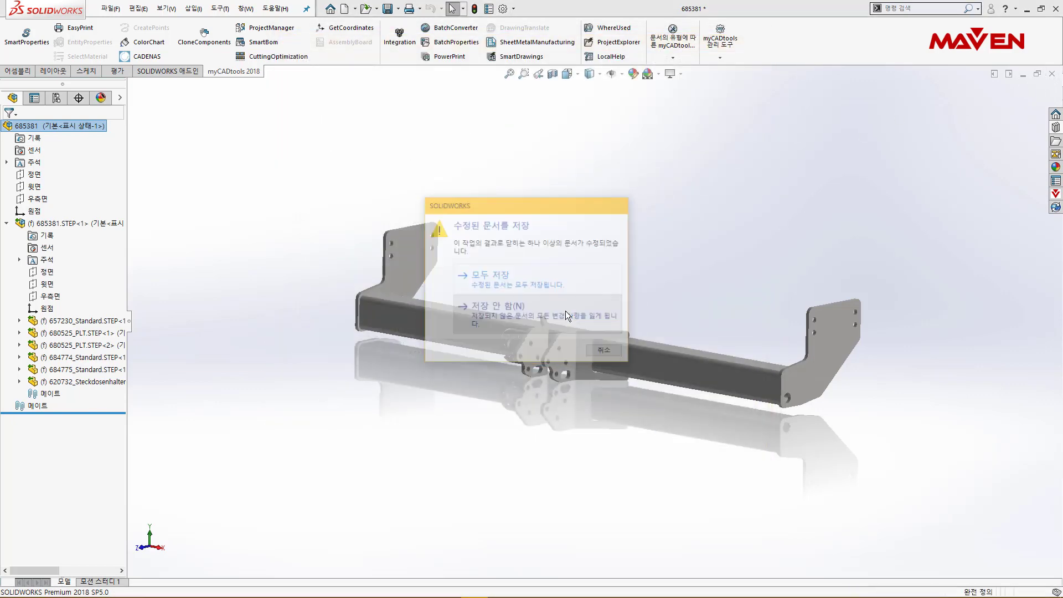
click(566, 311)
click(111, 14)
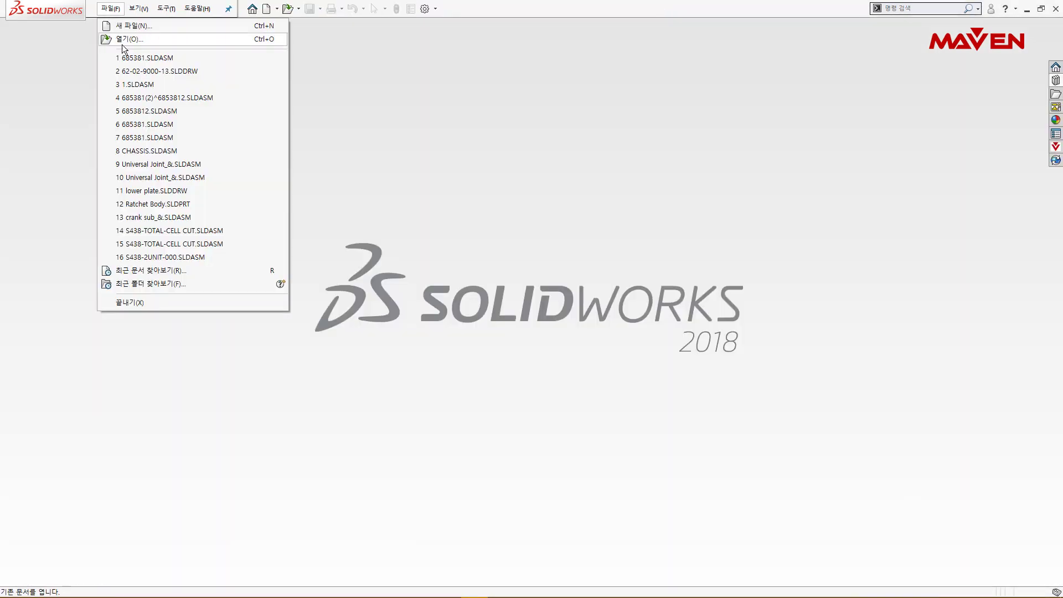
click(123, 43)
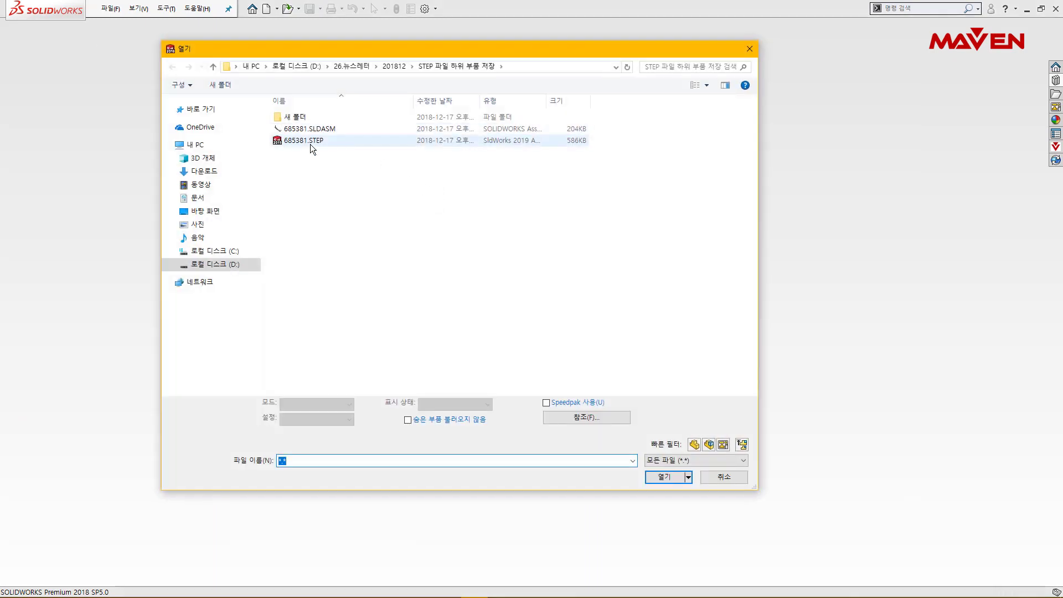
double_click(310, 142)
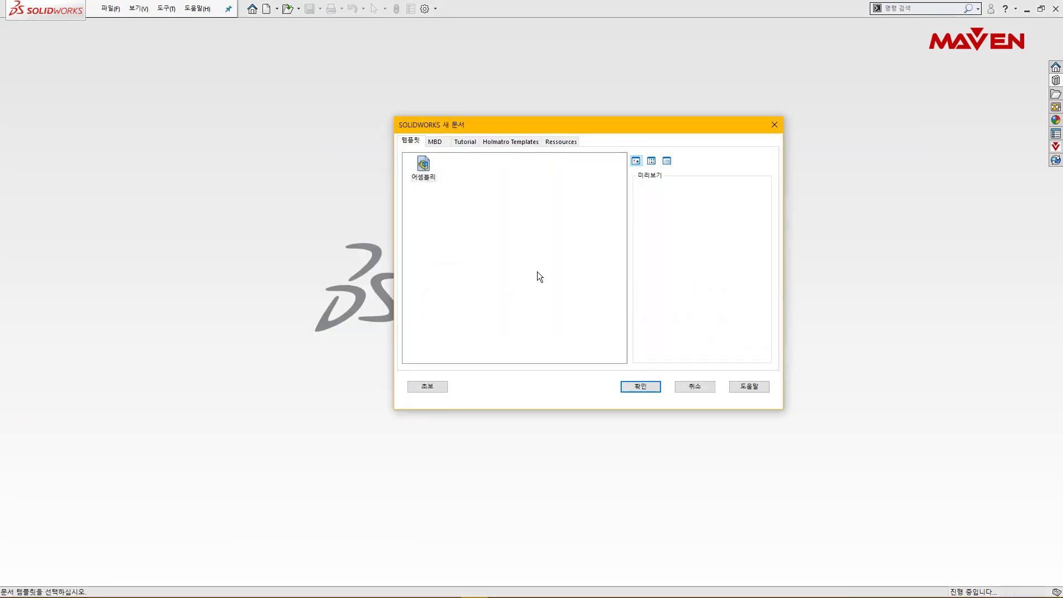
- Accept the Assembly template so 685381 opens with its six parts as direct components
click(655, 386)
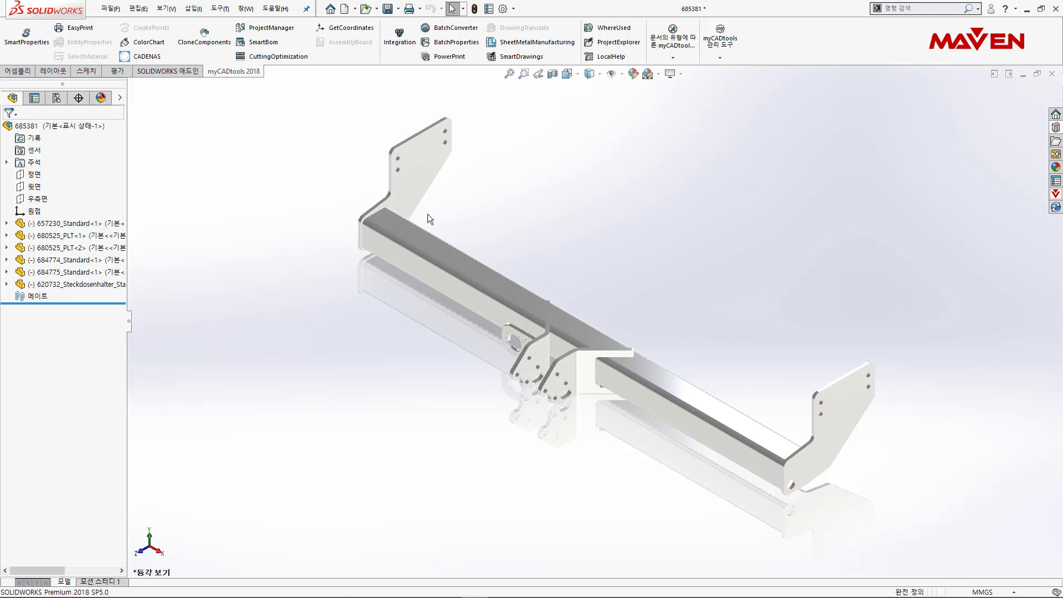
- Save the assembly as 685381.SLDASM in the 새 폴더 folder, saving all part files too
click(397, 20)
click(416, 33)
double_click(476, 223)
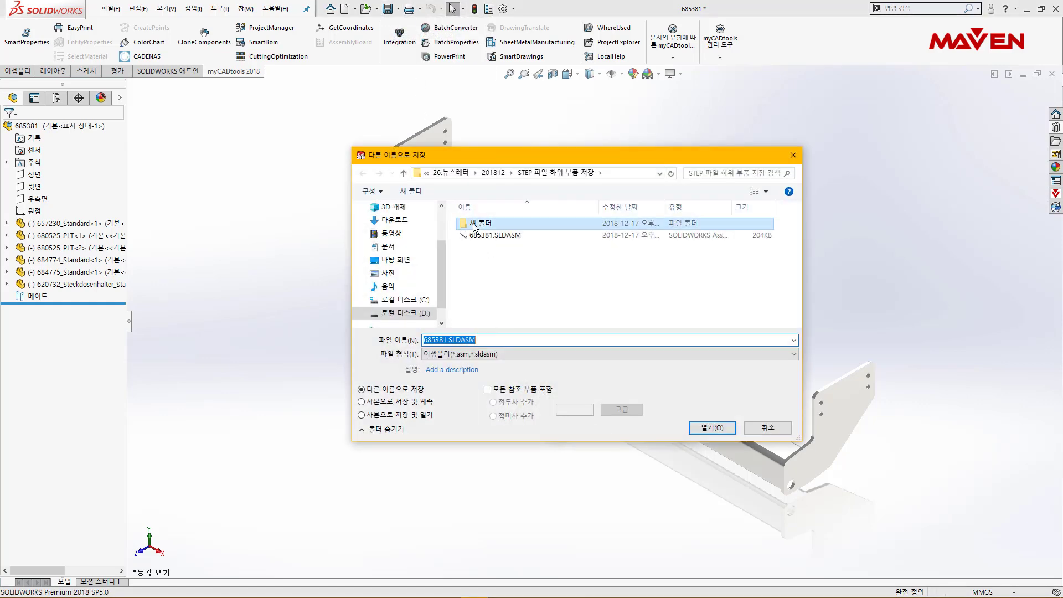
click(690, 431)
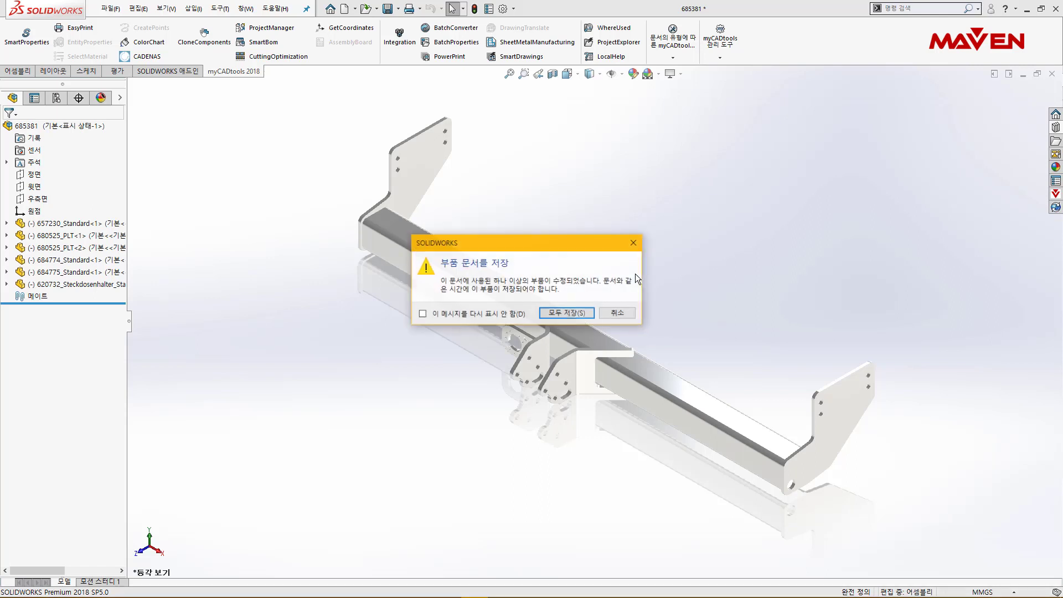
click(567, 313)
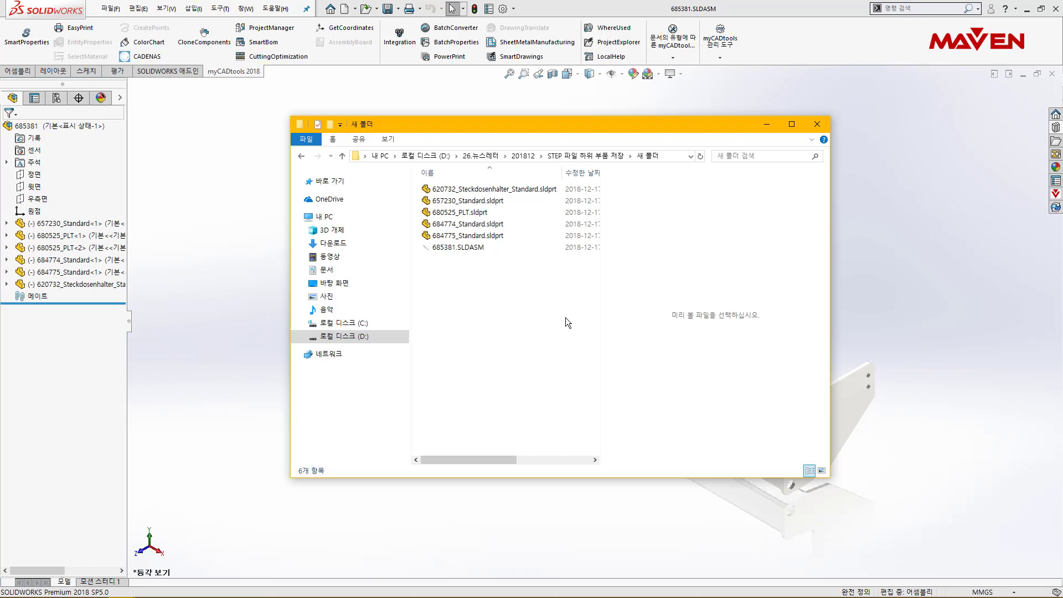
click(465, 244)
key(Up)
key(Up)
key(Up)
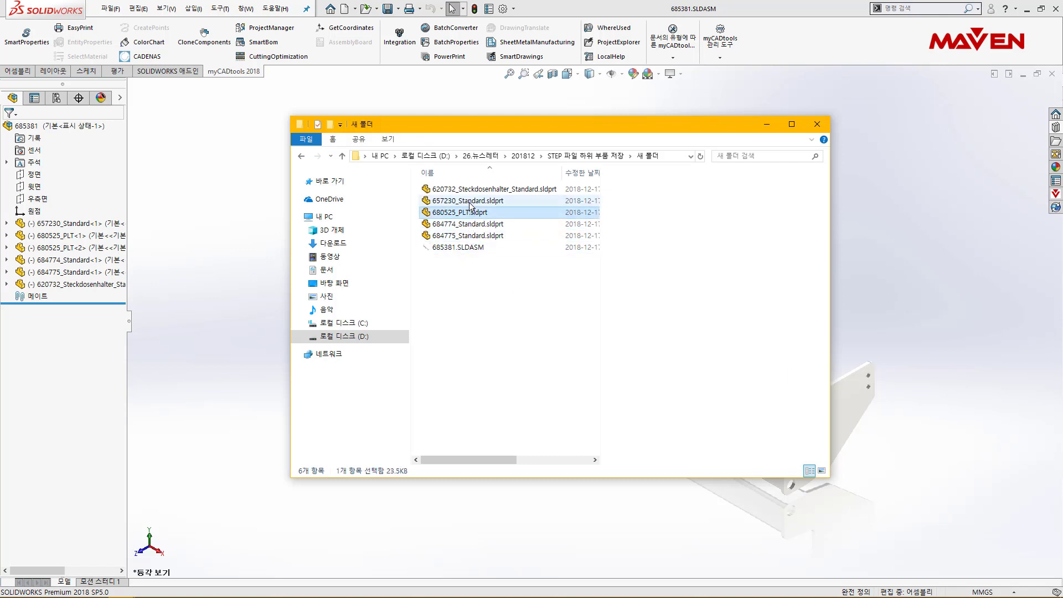
key(Up)
click(489, 293)
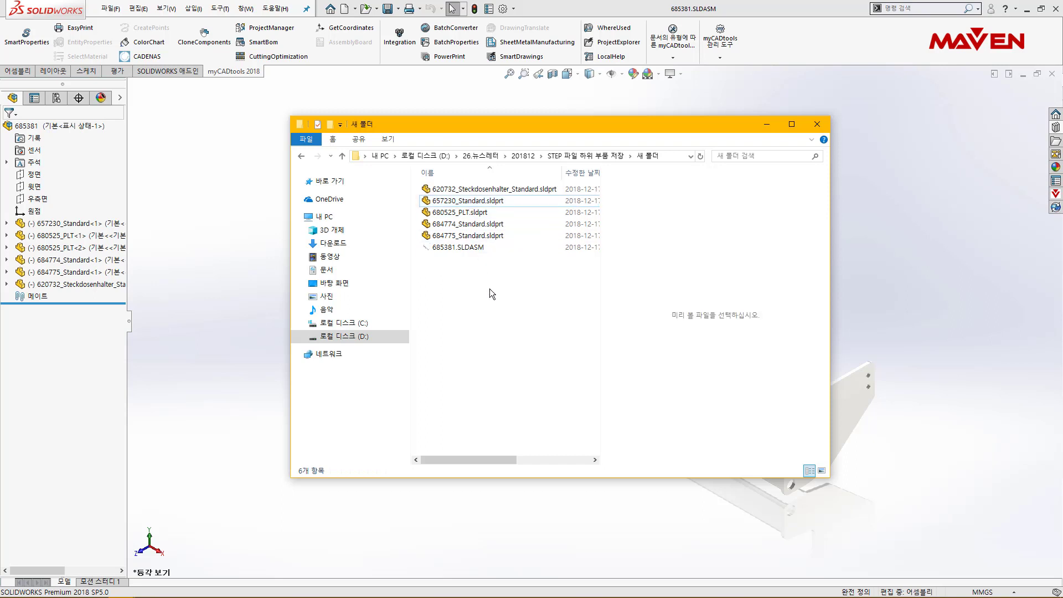